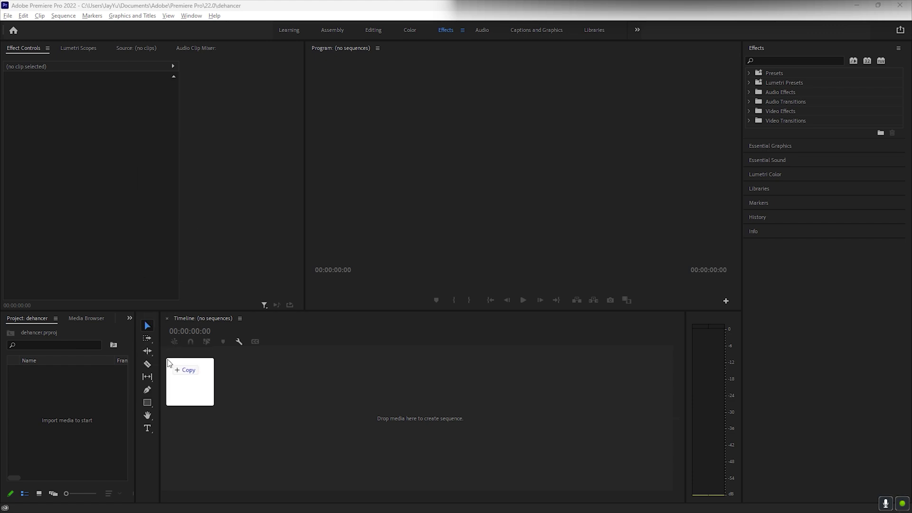
- Put DJI_0331.MP4 on the timeline and stack a new adjustment layer above it on V3
{"action": "left_click_drag", "start_coordinate": [169, 356], "coordinate": [169, 372]}
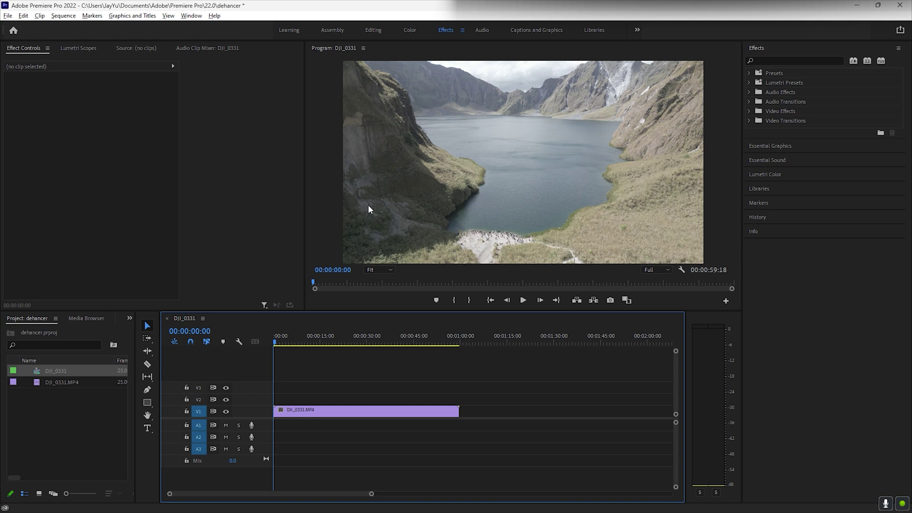
{"action": "right_click", "coordinate": [72, 431]}
{"action": "mouse_move", "coordinate": [101, 295]}
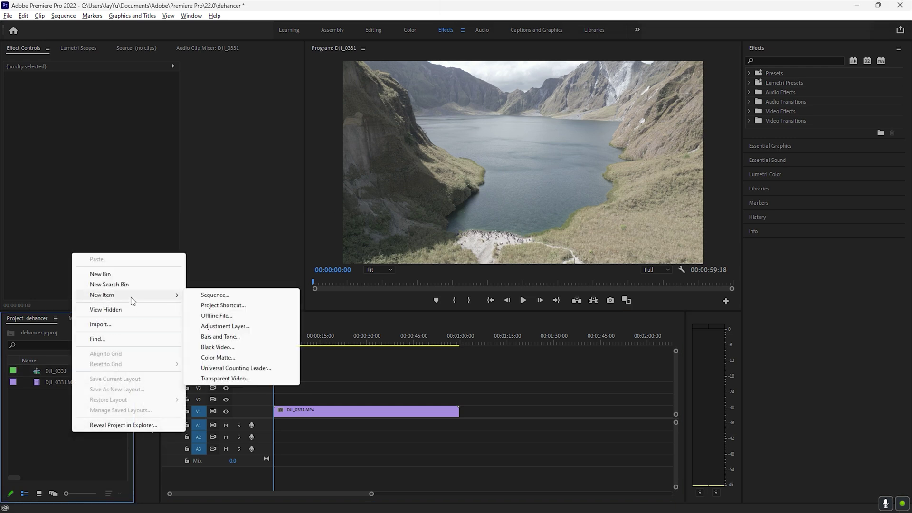
{"action": "left_click", "coordinate": [225, 326]}
{"action": "left_click", "coordinate": [472, 295]}
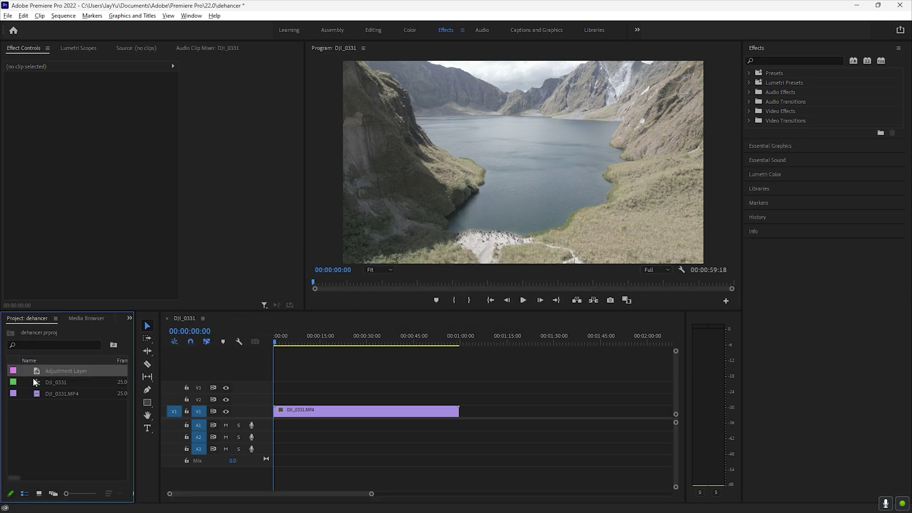
{"action": "left_click_drag", "start_coordinate": [41, 372], "coordinate": [459, 393]}
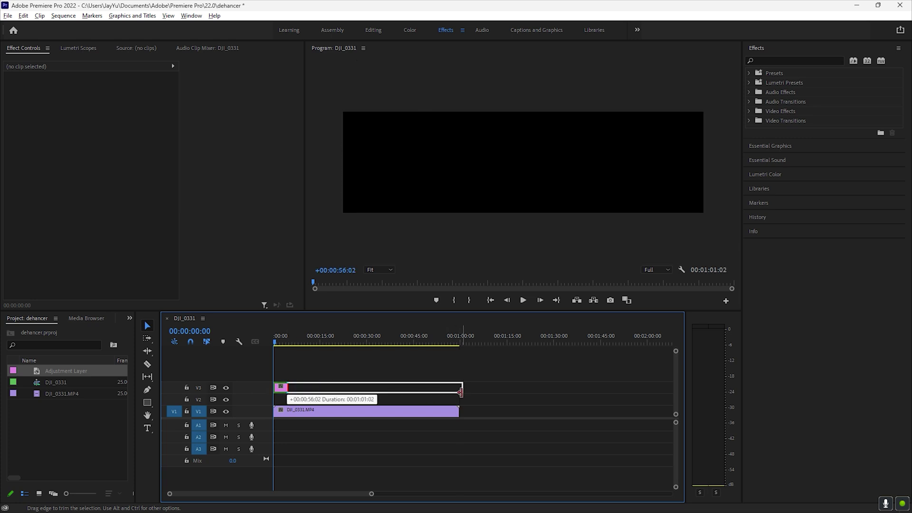
- Search Effects for 'dehancer' and drop Dehancer Pro v7.1.1 onto the adjustment layer
{"action": "left_click", "coordinate": [772, 61]}
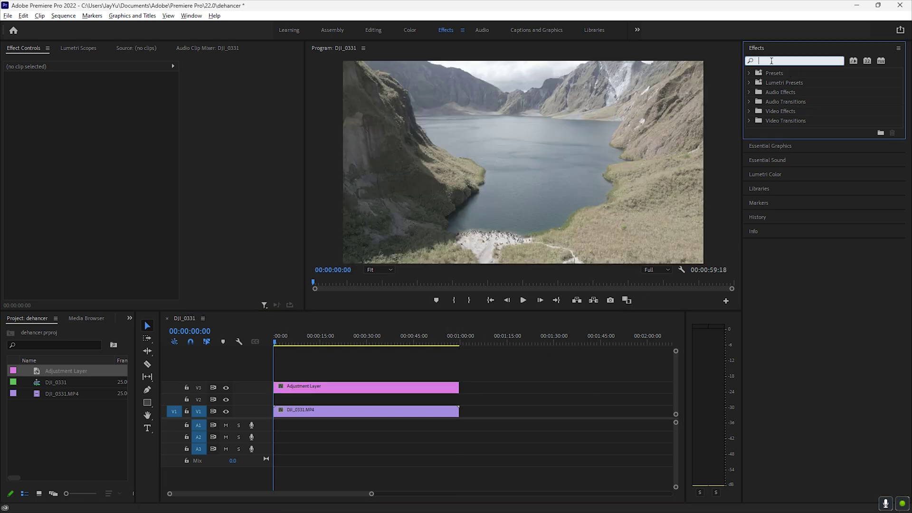
{"action": "type", "text": "de"}
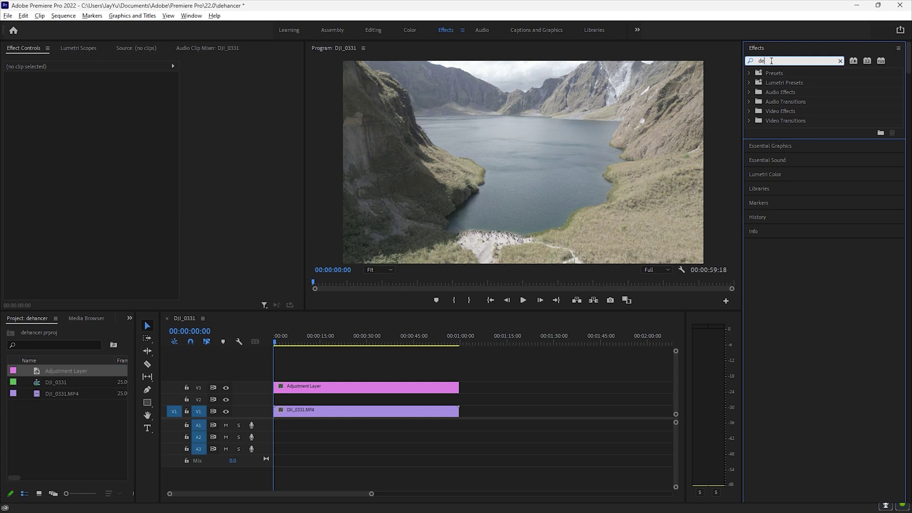
{"action": "type", "text": "c"}
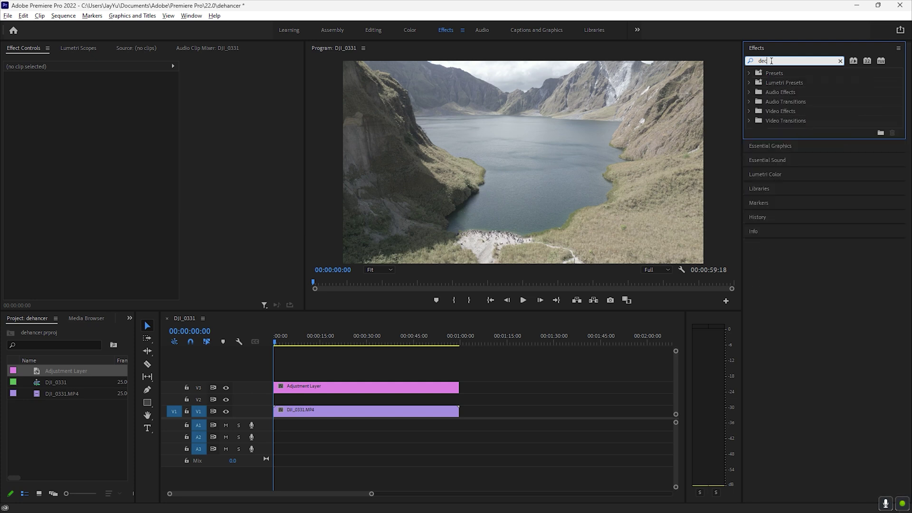
{"action": "key", "text": "BackSpace"}
{"action": "type", "text": "han"}
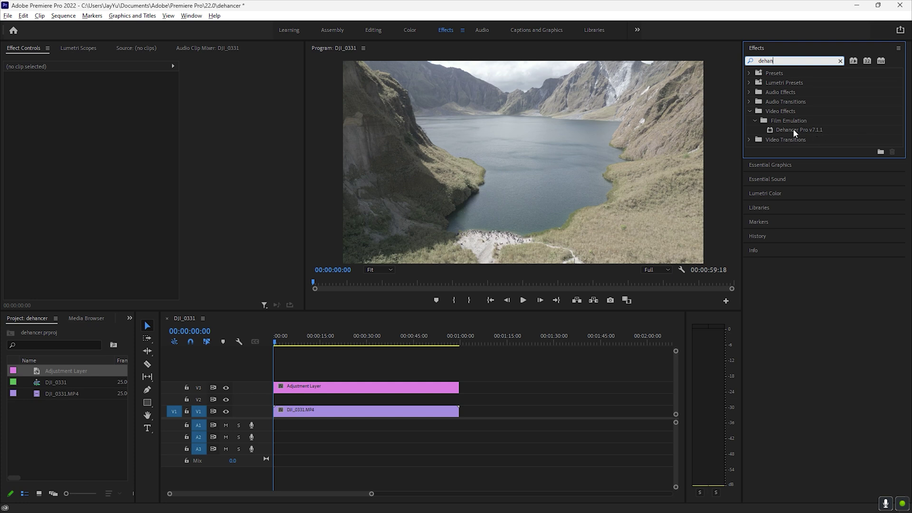
{"action": "left_click_drag", "start_coordinate": [794, 130], "coordinate": [292, 387]}
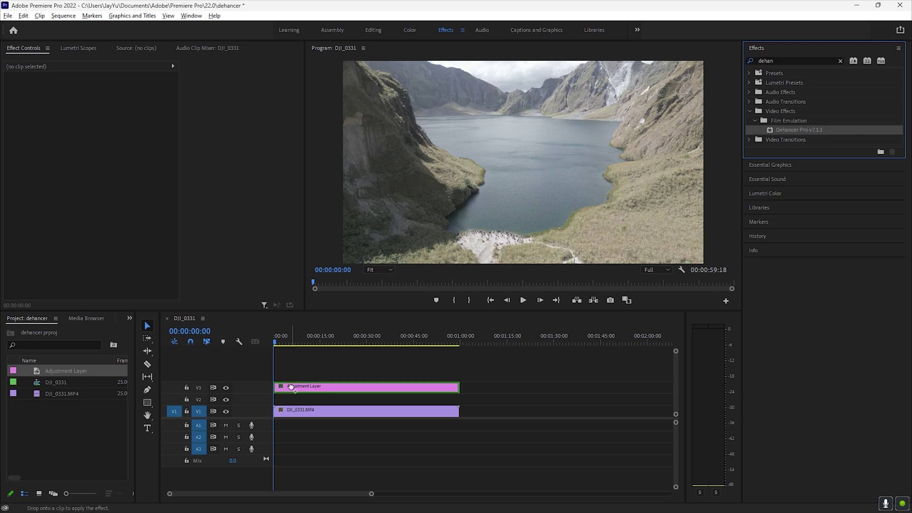
{"action": "left_click_drag", "start_coordinate": [291, 388], "coordinate": [292, 388]}
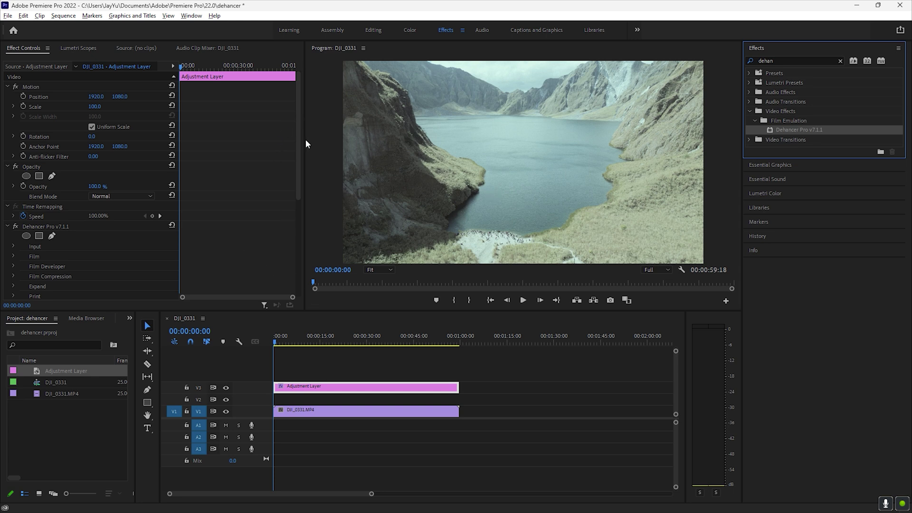
{"action": "left_click_drag", "start_coordinate": [301, 133], "coordinate": [307, 199]}
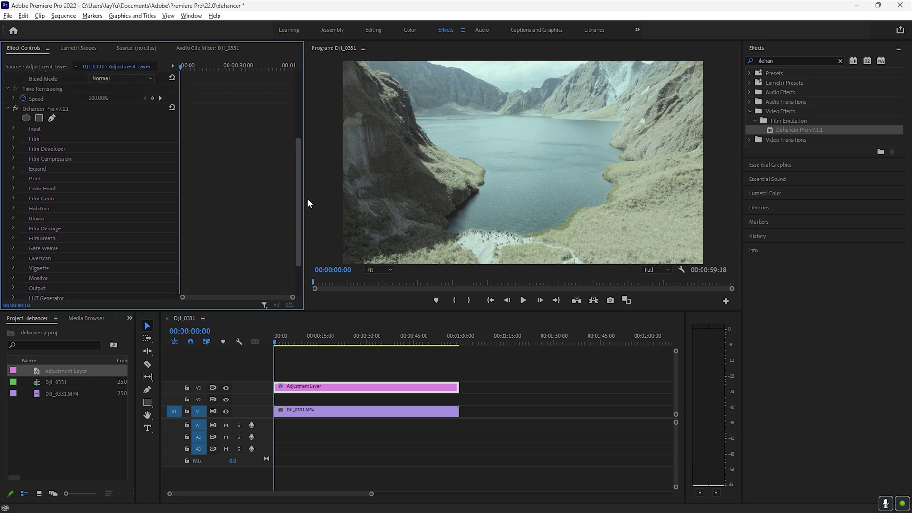
{"action": "left_click", "coordinate": [13, 198]}
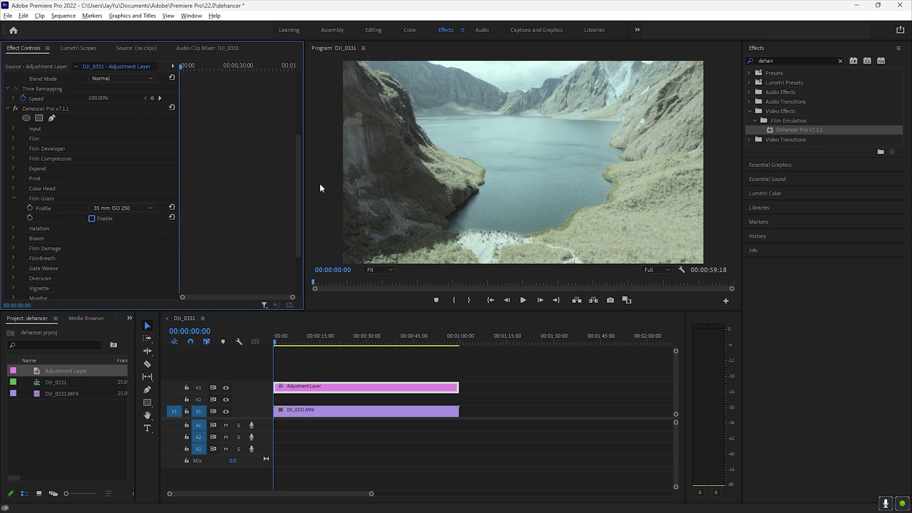
{"action": "scroll", "coordinate": [109, 231], "scroll_direction": "down", "scroll_amount": 2}
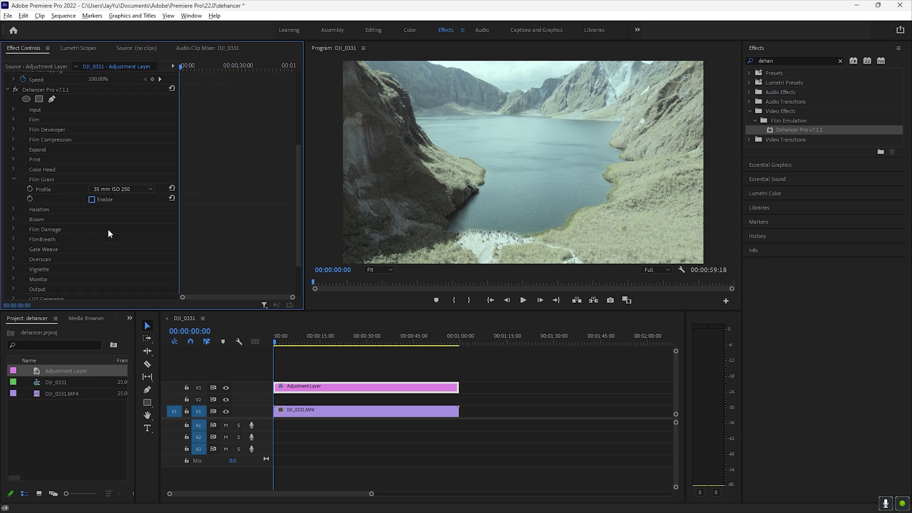
{"action": "left_click", "coordinate": [14, 209]}
{"action": "left_click", "coordinate": [11, 219]}
{"action": "left_click", "coordinate": [12, 218]}
{"action": "scroll", "coordinate": [93, 218], "scroll_direction": "down", "scroll_amount": 2}
{"action": "scroll", "coordinate": [93, 218], "scroll_direction": "down", "scroll_amount": 3}
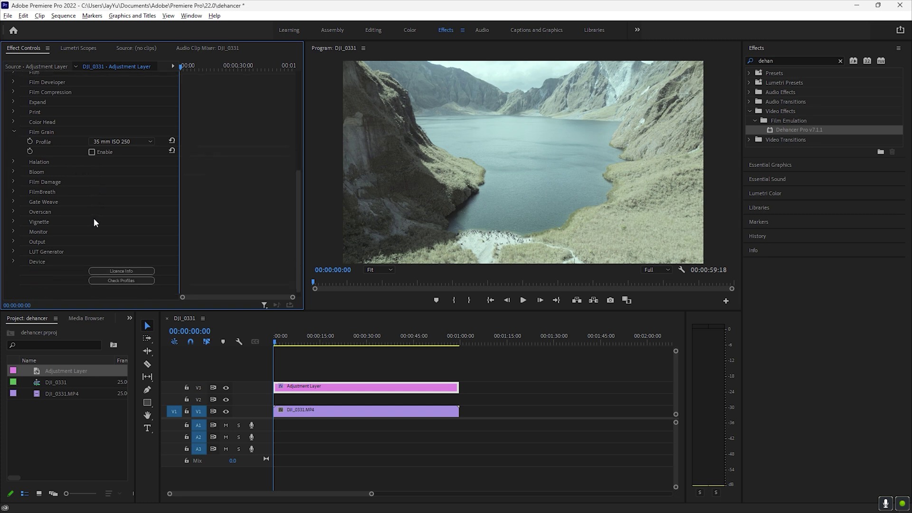
{"action": "left_click", "coordinate": [15, 132]}
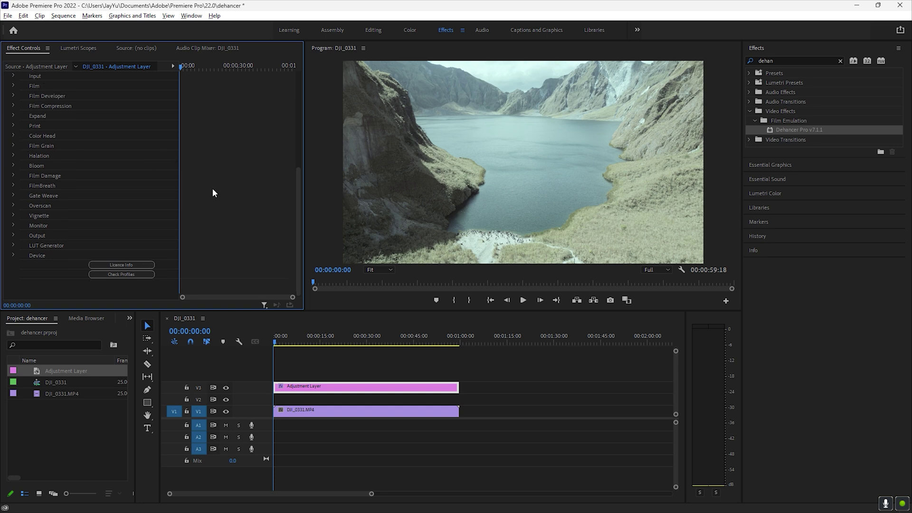
{"action": "left_click_drag", "start_coordinate": [299, 221], "coordinate": [310, 129]}
- Set Dehancer's Input source to Choose Camera with an Apple iPhone camera profile
{"action": "scroll", "coordinate": [199, 216], "scroll_direction": "down", "scroll_amount": 3}
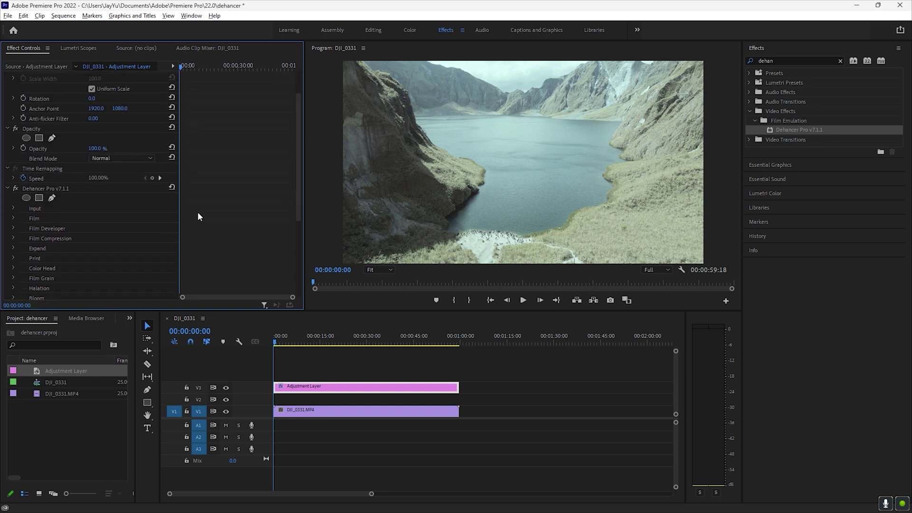
{"action": "left_click", "coordinate": [13, 207]}
{"action": "left_click", "coordinate": [145, 218]}
{"action": "left_click", "coordinate": [141, 288]}
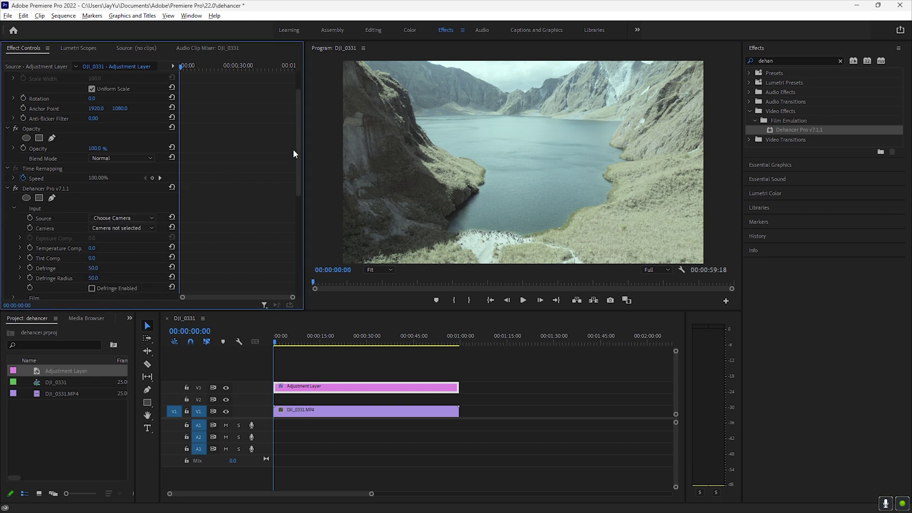
{"action": "scroll", "coordinate": [275, 161], "scroll_direction": "down", "scroll_amount": 3}
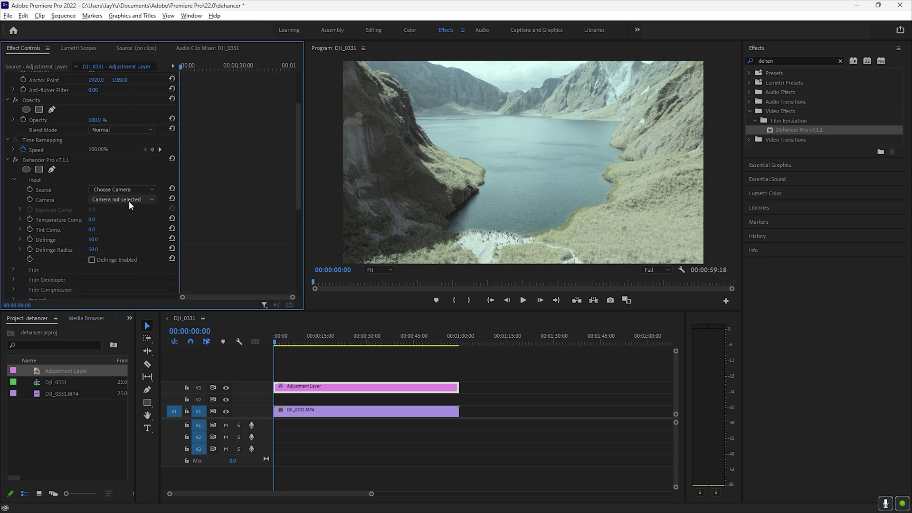
{"action": "left_click", "coordinate": [129, 201]}
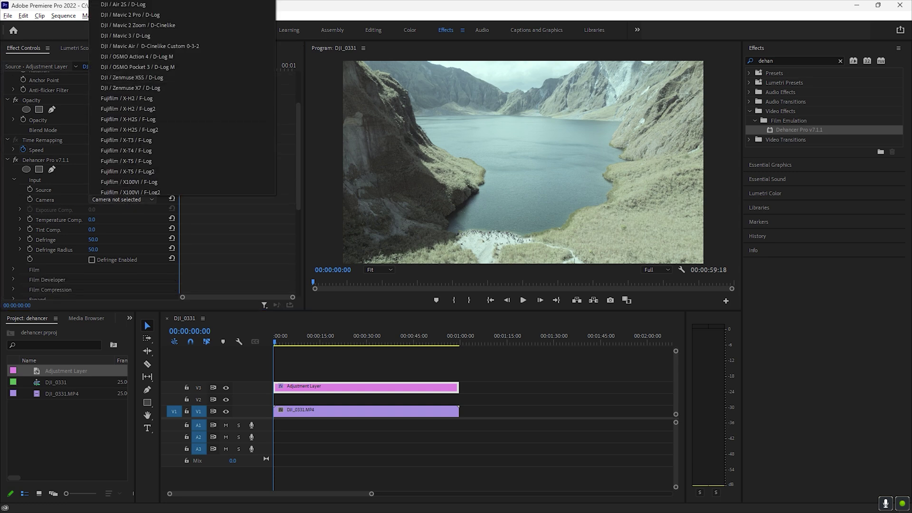
{"action": "left_click", "coordinate": [126, 4]}
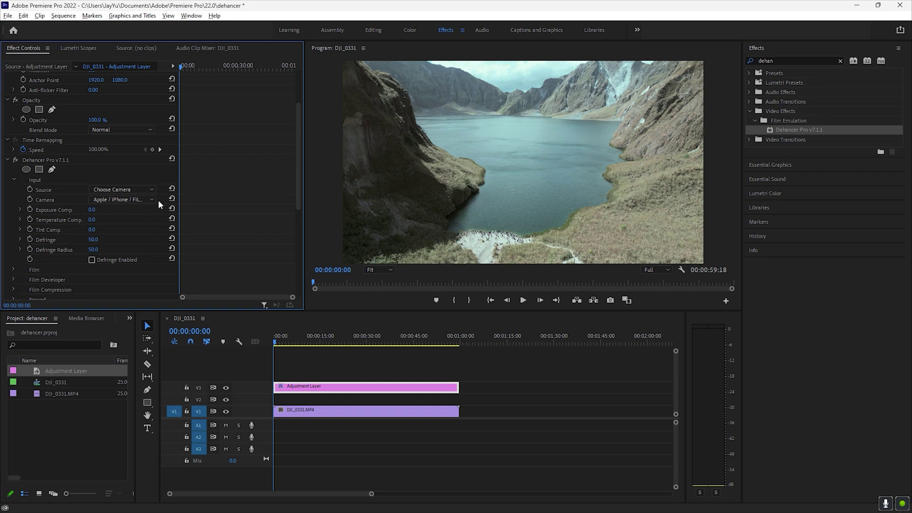
- Expand Dehancer's Film section, showing the Kodak Vision3 250D stock
{"action": "scroll", "coordinate": [130, 221], "scroll_direction": "down", "scroll_amount": 3}
{"action": "scroll", "coordinate": [115, 204], "scroll_direction": "down", "scroll_amount": 5}
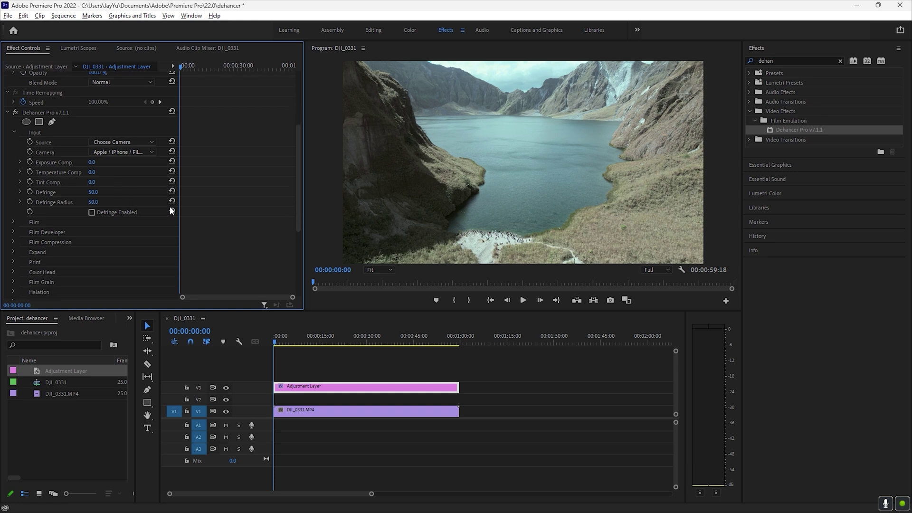
{"action": "scroll", "coordinate": [219, 219], "scroll_direction": "down", "scroll_amount": 1}
{"action": "scroll", "coordinate": [221, 220], "scroll_direction": "down", "scroll_amount": 1}
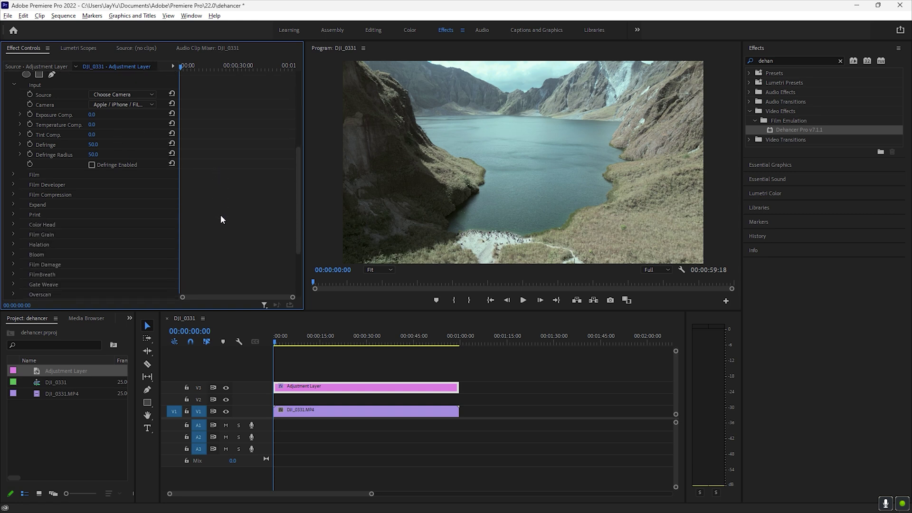
{"action": "left_click", "coordinate": [13, 175]}
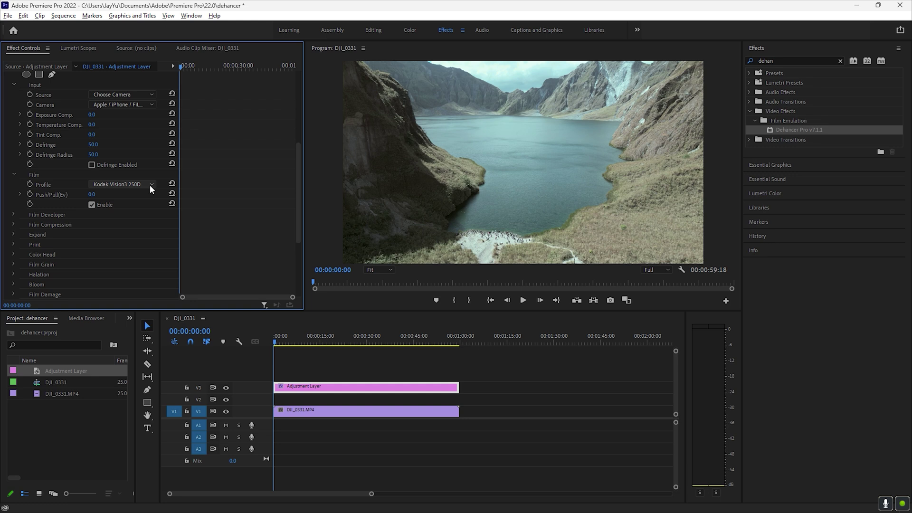
- Toggle Film Enable off and back on, then pick the Adox Color Implosion stock
{"action": "left_click", "coordinate": [92, 205]}
{"action": "left_click", "coordinate": [92, 207]}
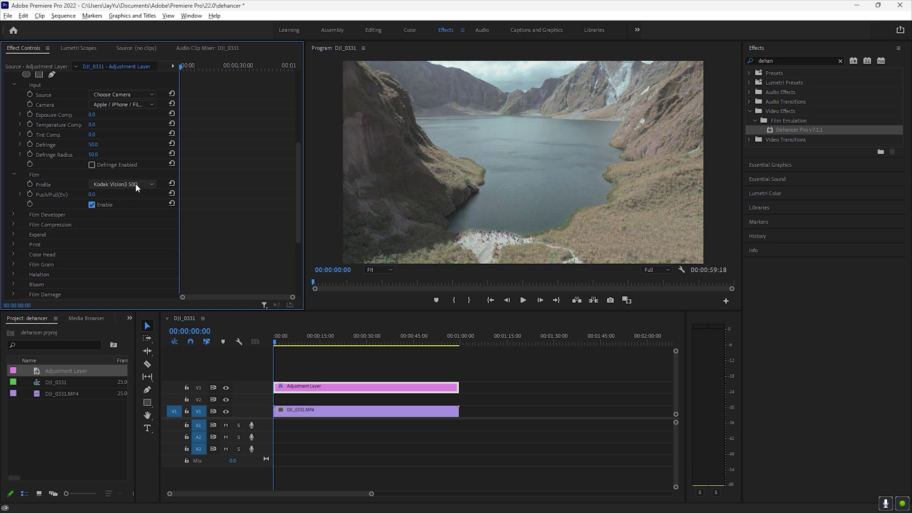
{"action": "left_click", "coordinate": [136, 183]}
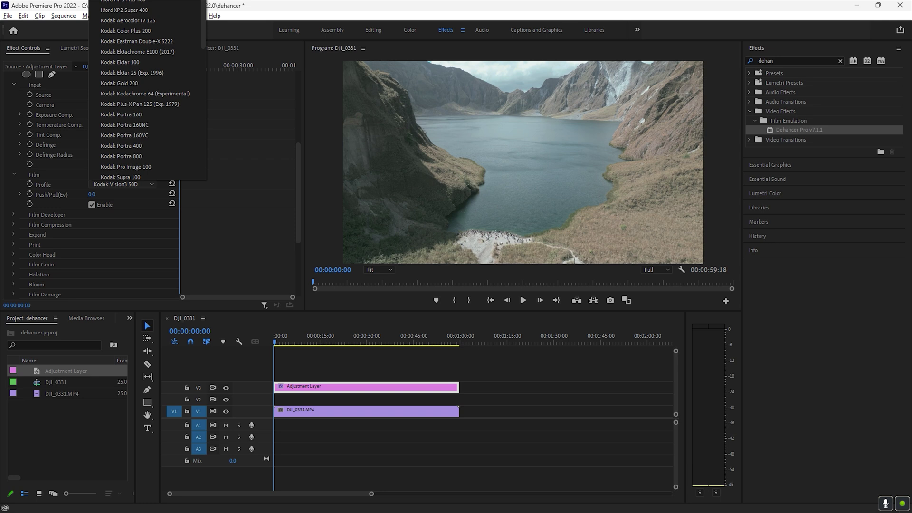
{"action": "left_click", "coordinate": [123, 10]}
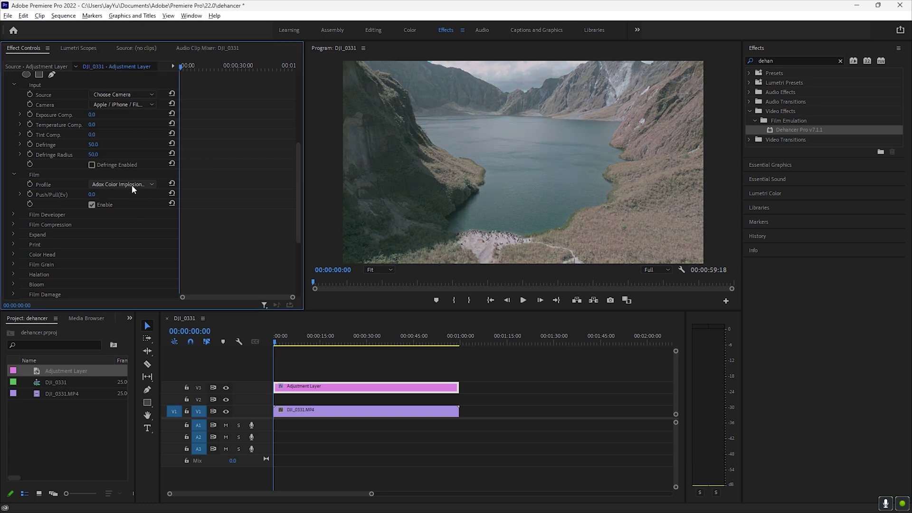
- Step the Profile through several Fujifilm stocks until it reaches Kodak Aerocolor IV
{"action": "scroll", "coordinate": [133, 185], "scroll_direction": "down", "scroll_amount": 1}
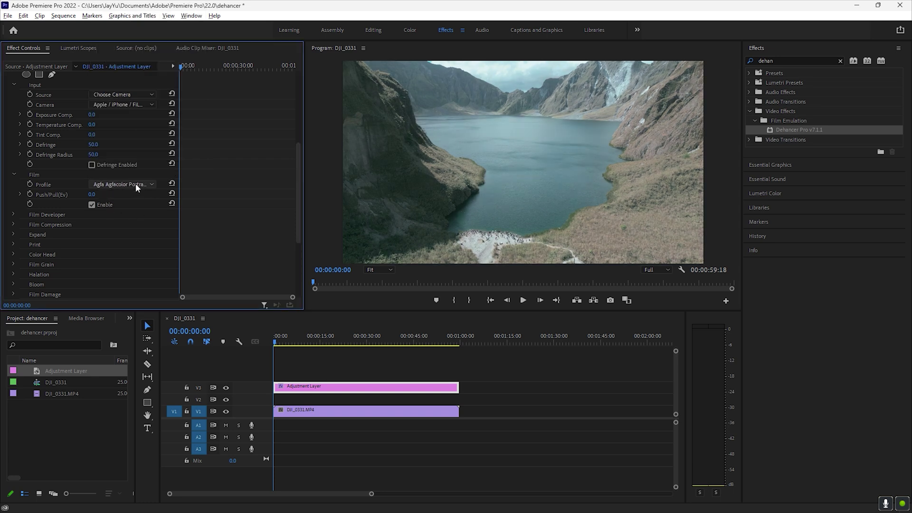
{"action": "scroll", "coordinate": [135, 184], "scroll_direction": "down", "scroll_amount": 1}
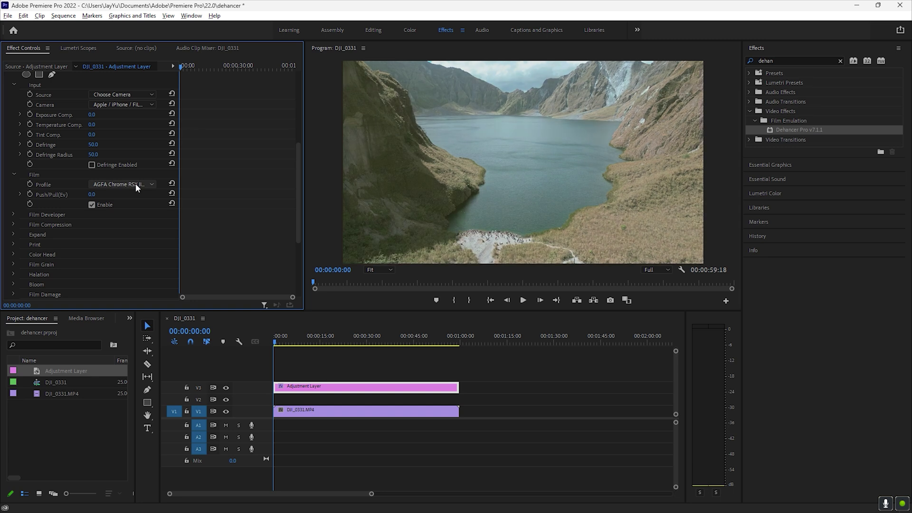
{"action": "scroll", "coordinate": [136, 184], "scroll_direction": "down", "scroll_amount": 1}
{"action": "scroll", "coordinate": [135, 184], "scroll_direction": "down", "scroll_amount": 1}
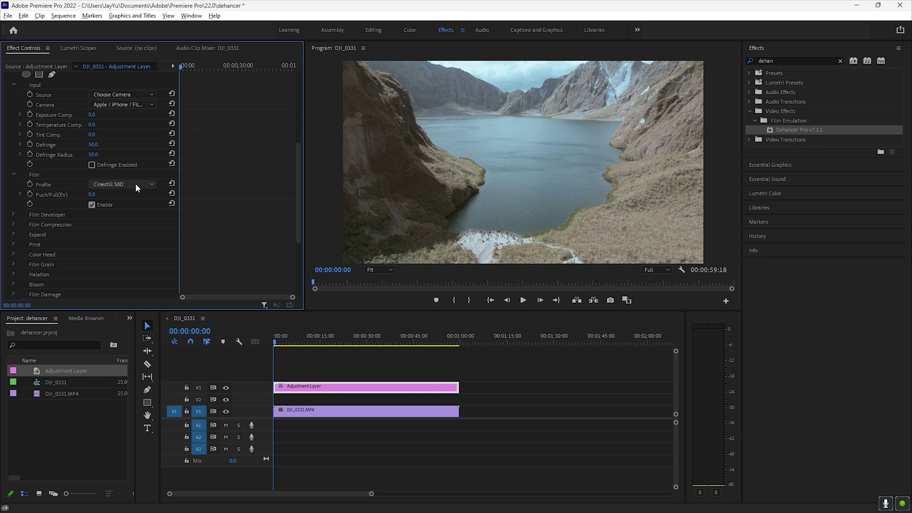
{"action": "scroll", "coordinate": [135, 183], "scroll_direction": "down", "scroll_amount": 1}
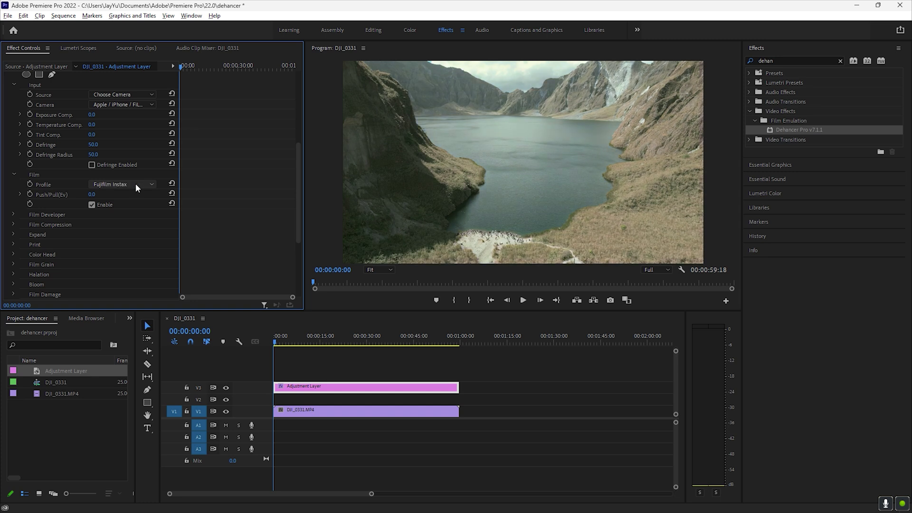
{"action": "scroll", "coordinate": [136, 183], "scroll_direction": "down", "scroll_amount": 1}
{"action": "scroll", "coordinate": [135, 183], "scroll_direction": "down", "scroll_amount": 1}
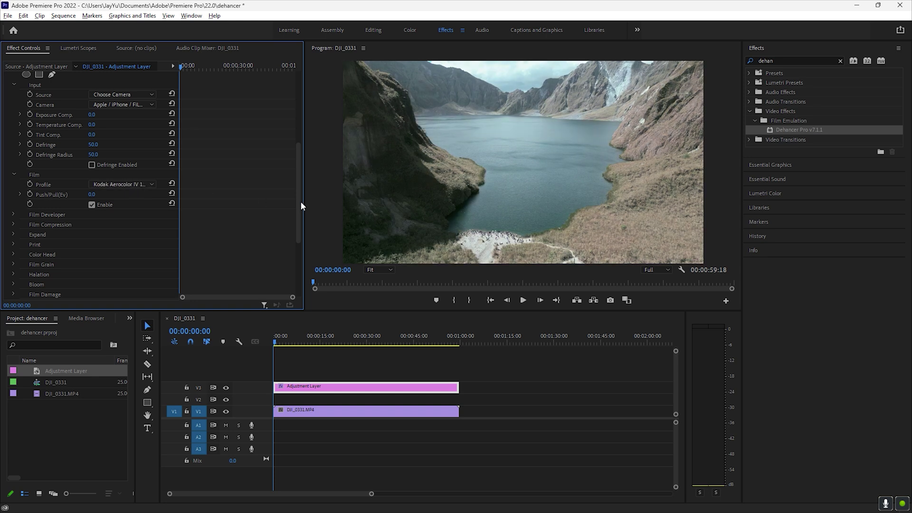
{"action": "scroll", "coordinate": [295, 209], "scroll_direction": "down", "scroll_amount": 2}
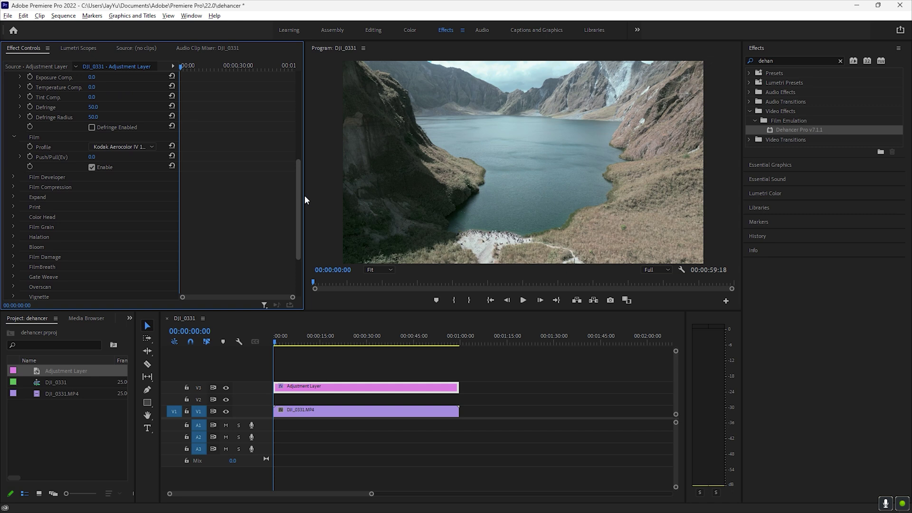
- Expand Film Developer and try Contrast Boost values before resetting it to 0
{"action": "left_click", "coordinate": [13, 178]}
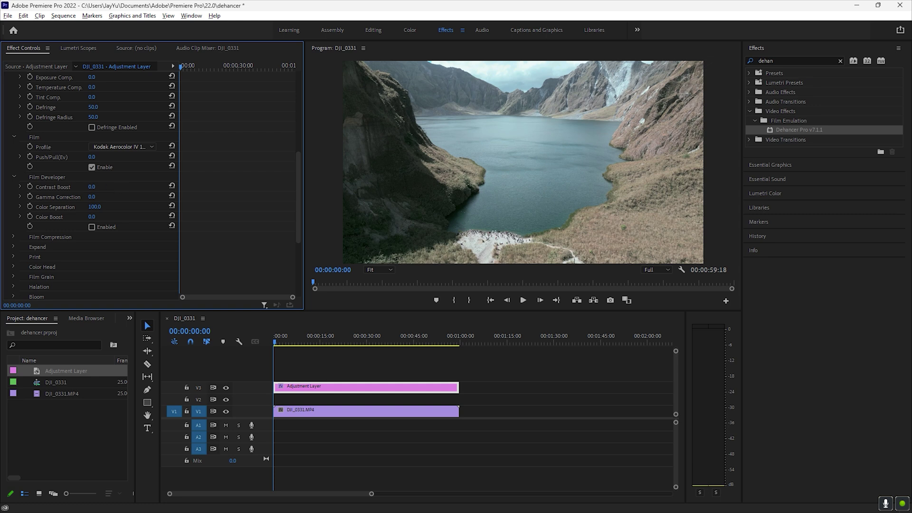
{"action": "left_click_drag", "start_coordinate": [92, 187], "coordinate": [105, 191]}
{"action": "left_click", "coordinate": [95, 189]}
{"action": "left_click", "coordinate": [95, 187]}
{"action": "mouse_move", "coordinate": [93, 187]}
{"action": "left_mouse_down"}
{"action": "mouse_move", "coordinate": [121, 187]}
{"action": "mouse_move", "coordinate": [87, 187]}
{"action": "left_mouse_up"}
{"action": "left_click", "coordinate": [172, 186]}
{"action": "scroll", "coordinate": [120, 217], "scroll_direction": "down", "scroll_amount": 1}
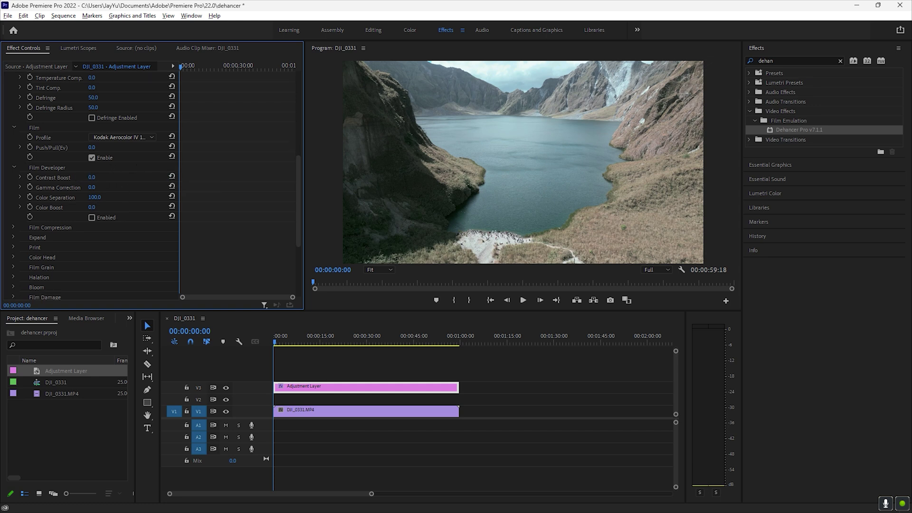
- Set Color Boost to 41, lower it to 31, and shift the adjustment layer later
{"action": "left_click", "coordinate": [92, 207]}
{"action": "type", "text": "41"}
{"action": "key", "text": "Return"}
{"action": "left_click_drag", "start_coordinate": [100, 208], "coordinate": [96, 207]}
{"action": "left_click_drag", "start_coordinate": [320, 387], "coordinate": [331, 392]}
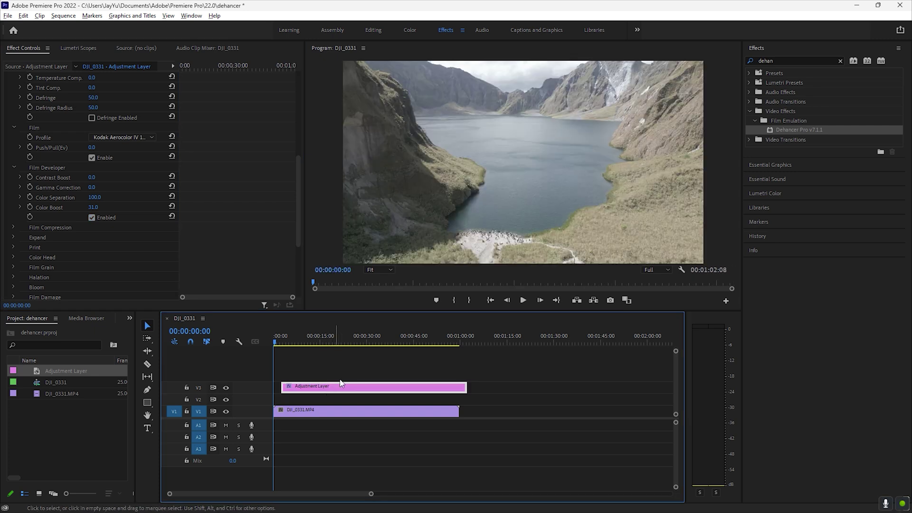
- Play the graded sequence, then open the Dehancer README setup guide PDF
{"action": "left_click", "coordinate": [524, 303]}
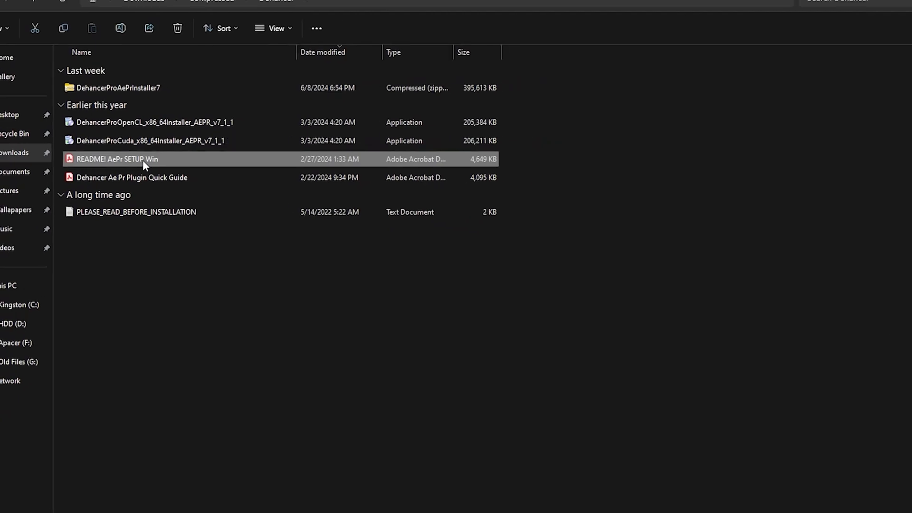
{"action": "double_click", "coordinate": [140, 164]}
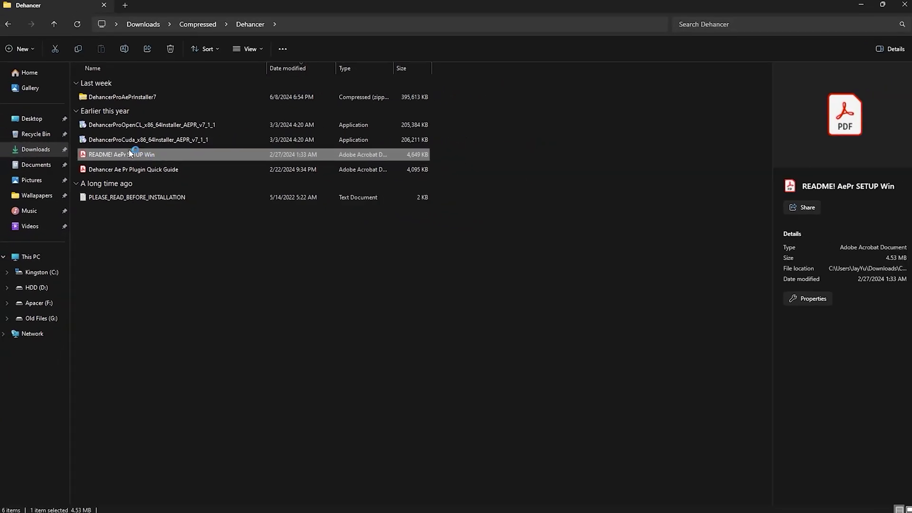
- Scroll the README, then open the Dehancer Plugin Quick Guide and read its performance tips
{"action": "scroll", "coordinate": [338, 227], "scroll_direction": "down", "scroll_amount": 10}
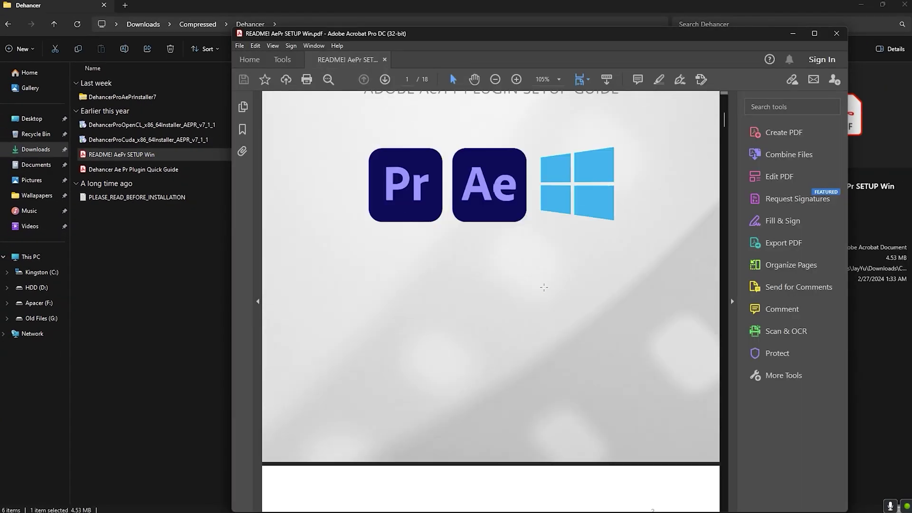
{"action": "left_click_drag", "start_coordinate": [724, 133], "coordinate": [724, 288]}
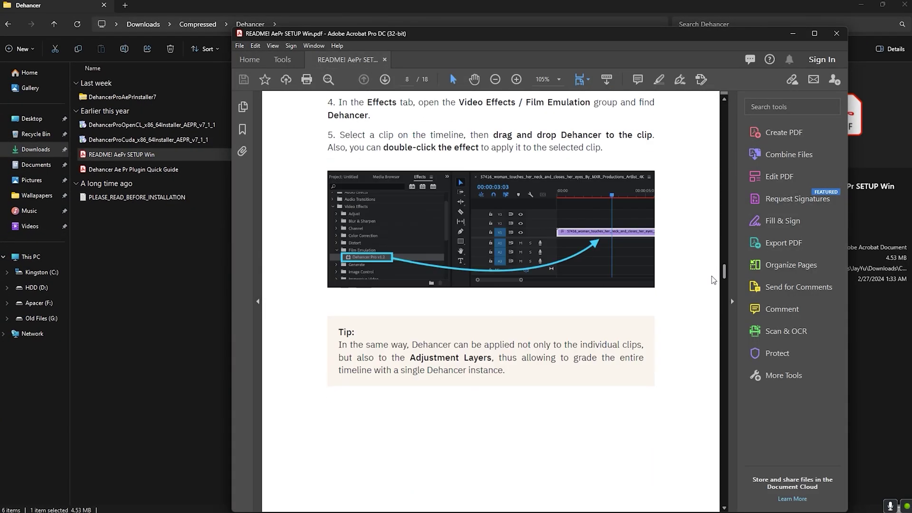
{"action": "double_click", "coordinate": [143, 171]}
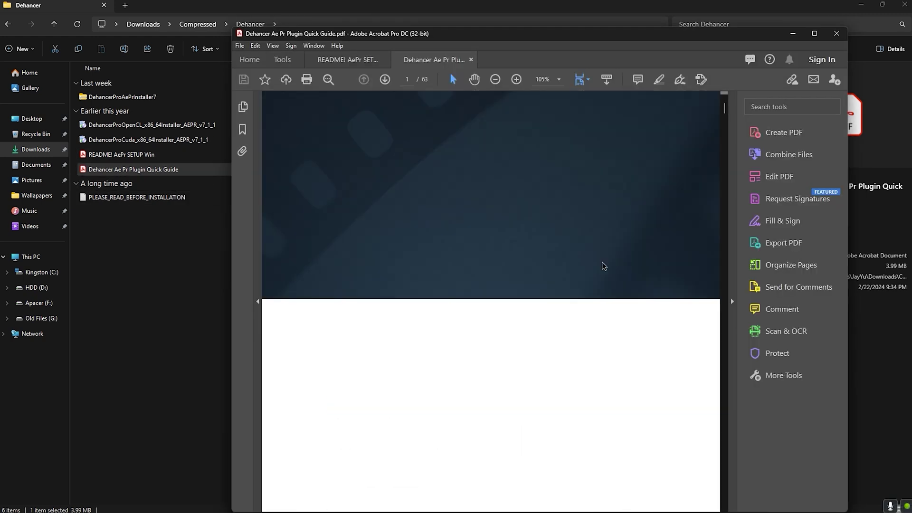
{"action": "scroll", "coordinate": [603, 260], "scroll_direction": "down", "scroll_amount": 2}
{"action": "scroll", "coordinate": [608, 247], "scroll_direction": "down", "scroll_amount": 8}
{"action": "left_click_drag", "start_coordinate": [724, 111], "coordinate": [727, 153]}
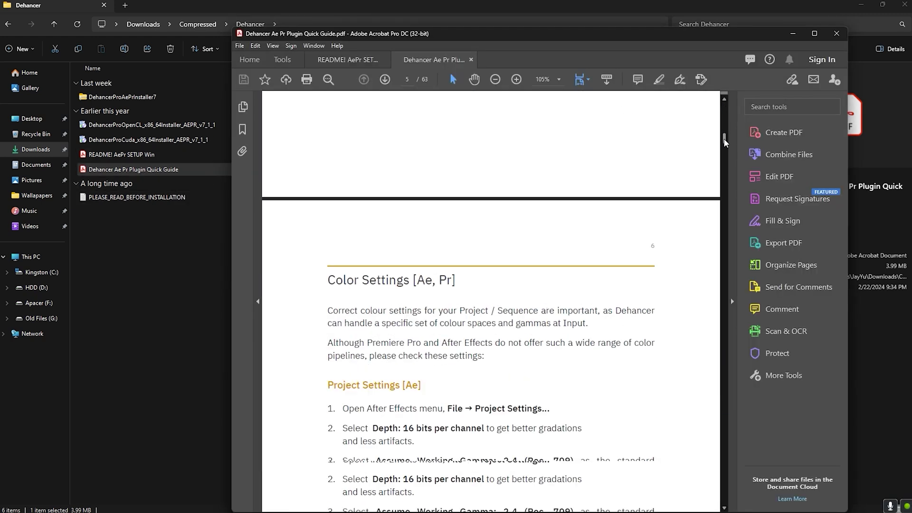
{"action": "scroll", "coordinate": [726, 152], "scroll_direction": "down", "scroll_amount": 4}
{"action": "scroll", "coordinate": [726, 152], "scroll_direction": "down", "scroll_amount": 5}
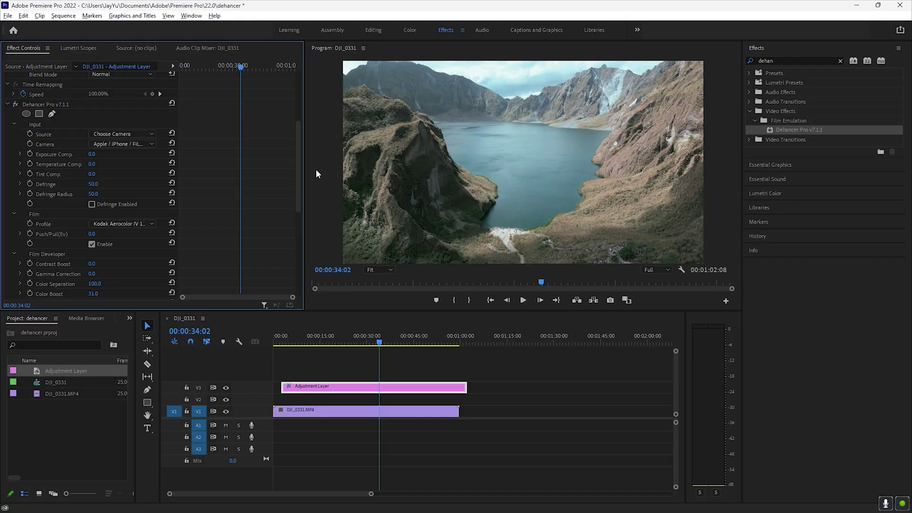